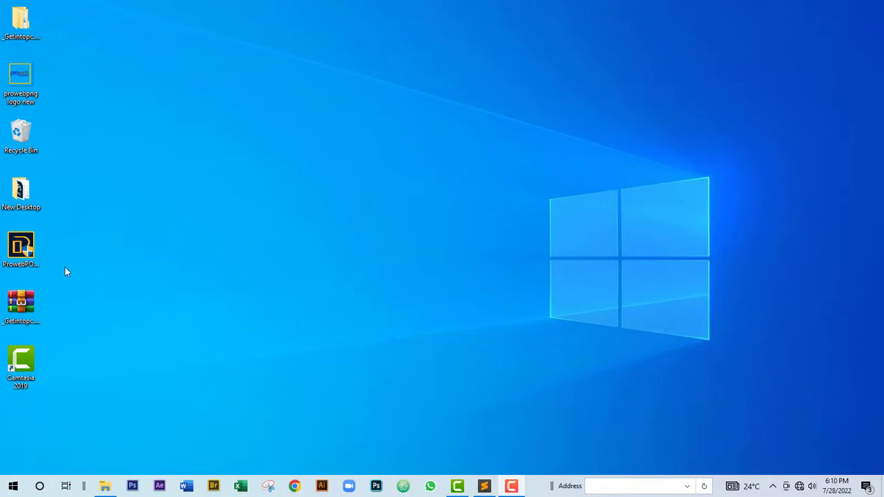
# Select the ProwebPOS 0.1.6 setup file on the desktop.
pyautogui.click(25, 253)
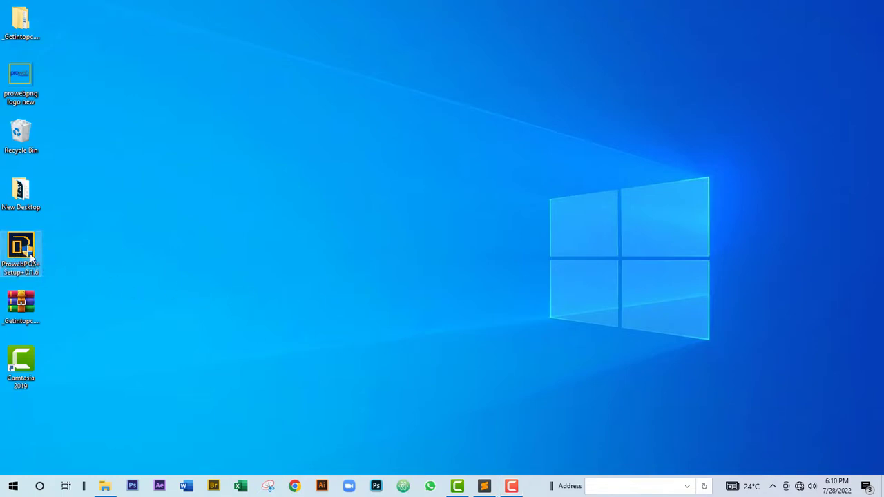
pyautogui.moveTo(25, 253)
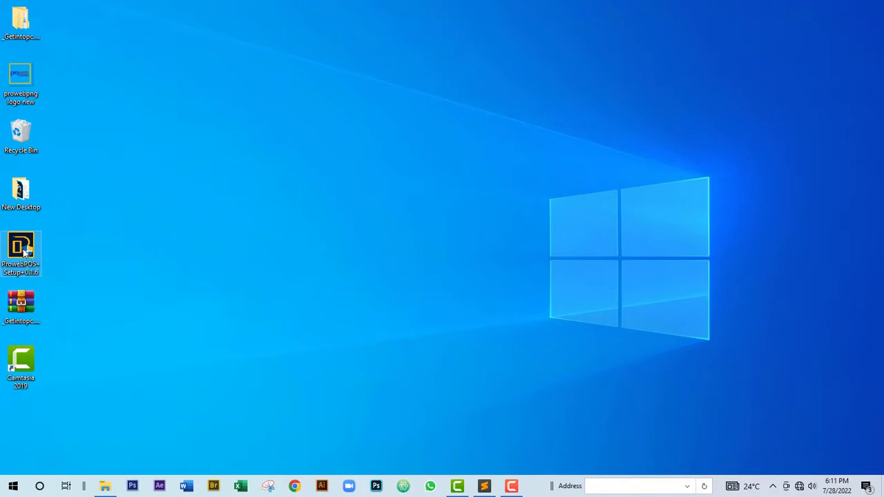
# Launch the ProwebPOS installer and reach the install location C:\Program Files (x86)\ProwebPOS.
pyautogui.doubleClick(24, 251)
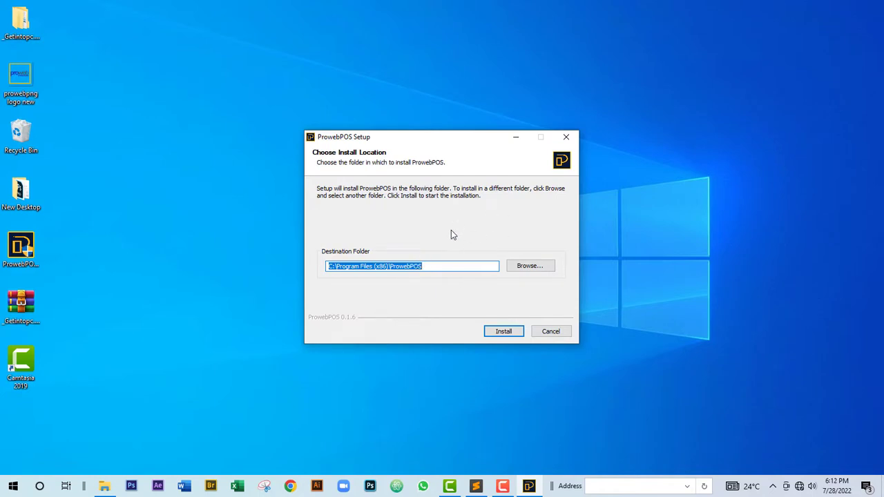
# Install ProwebPOS into the default folder C:\Program Files (x86)\ProwebPOS.
pyautogui.click(510, 333)
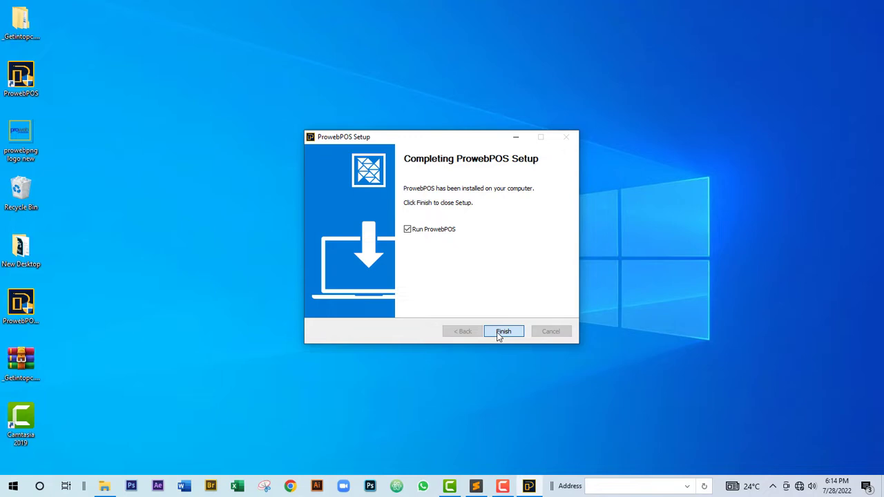
# Finish setup with Run ProwebPOS checked and maximize the ProwebPOS login window.
pyautogui.click(498, 333)
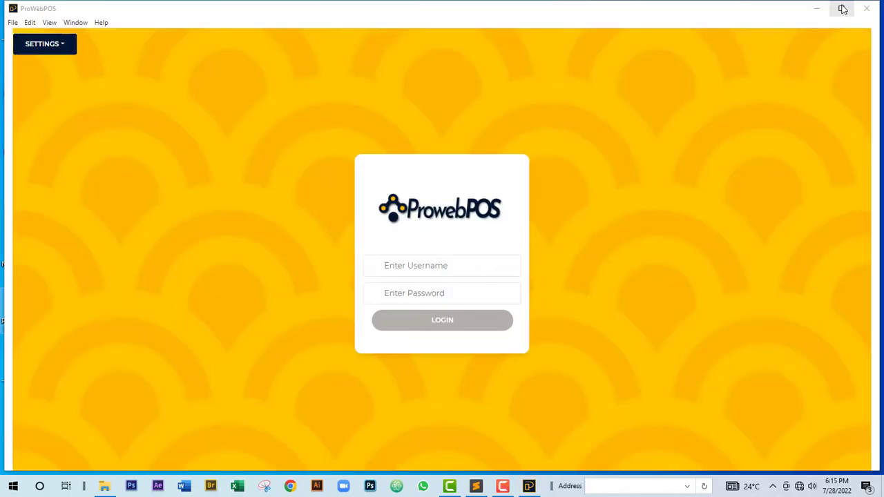
pyautogui.click(843, 8)
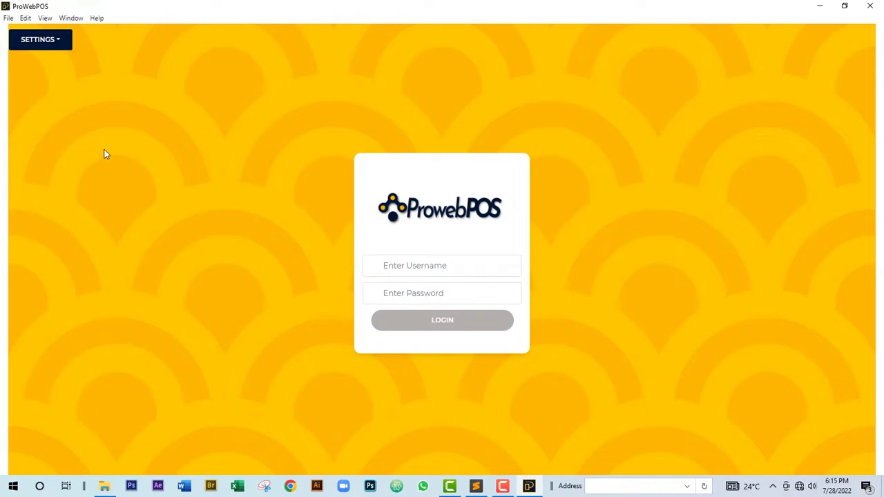
# Turn on Allow Service Point in SETTINGS, adding a ServicePoint Login Type to the login form.
pyautogui.click(47, 50)
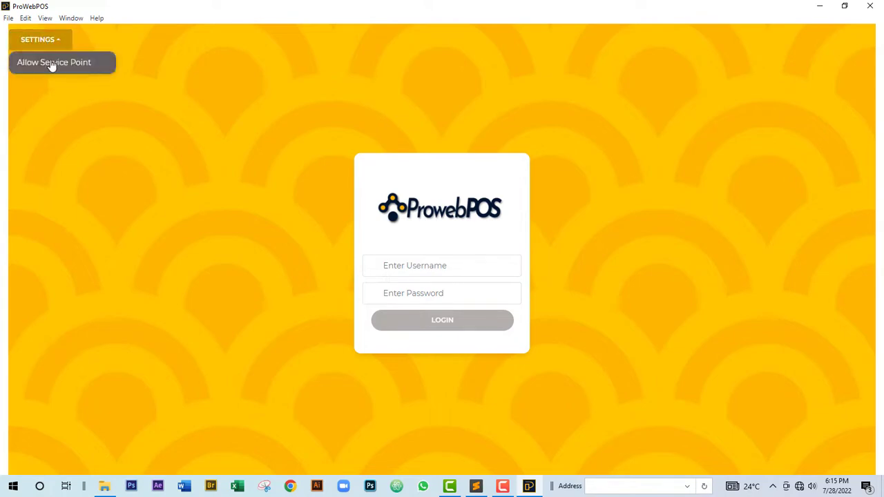
pyautogui.click(166, 101)
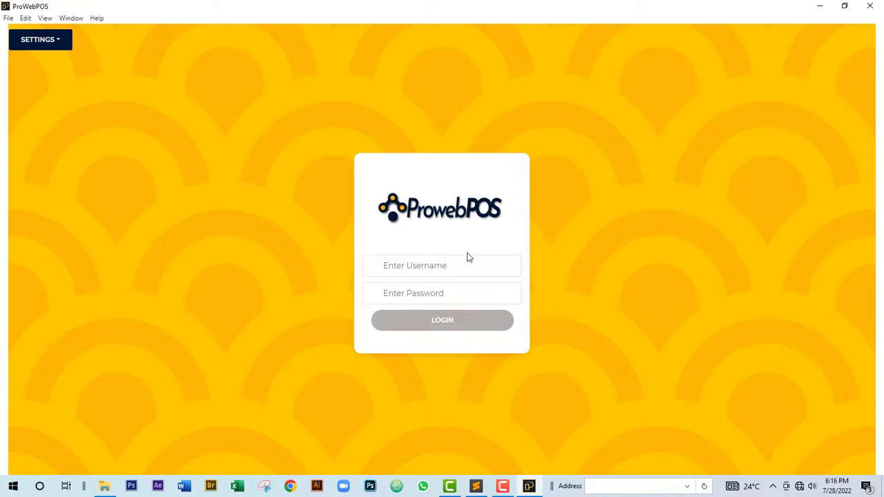
pyautogui.click(435, 267)
pyautogui.click(431, 293)
pyautogui.click(48, 44)
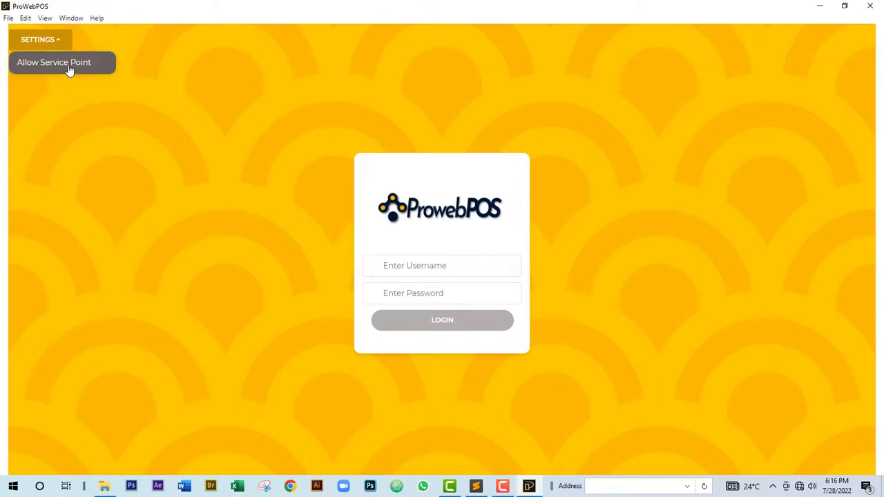
pyautogui.click(69, 67)
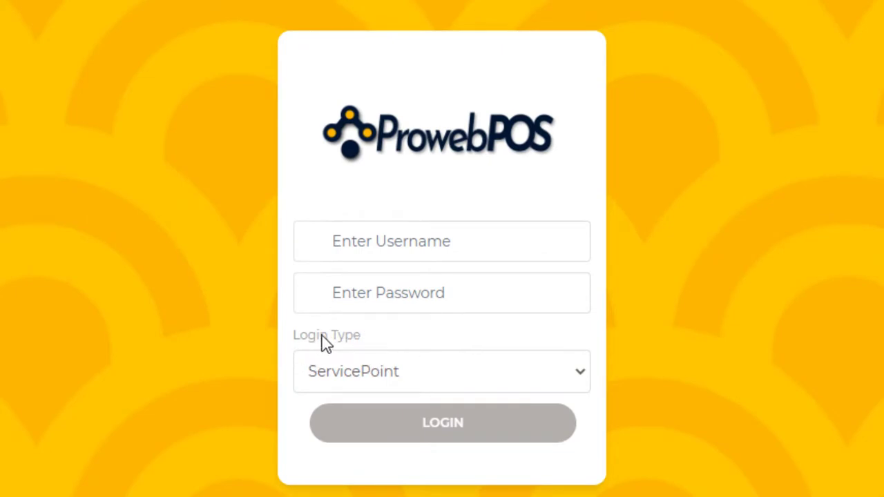
# Review the Login Type options, keep ServicePoint, and show the SETTINGS menu options.
pyautogui.click(402, 376)
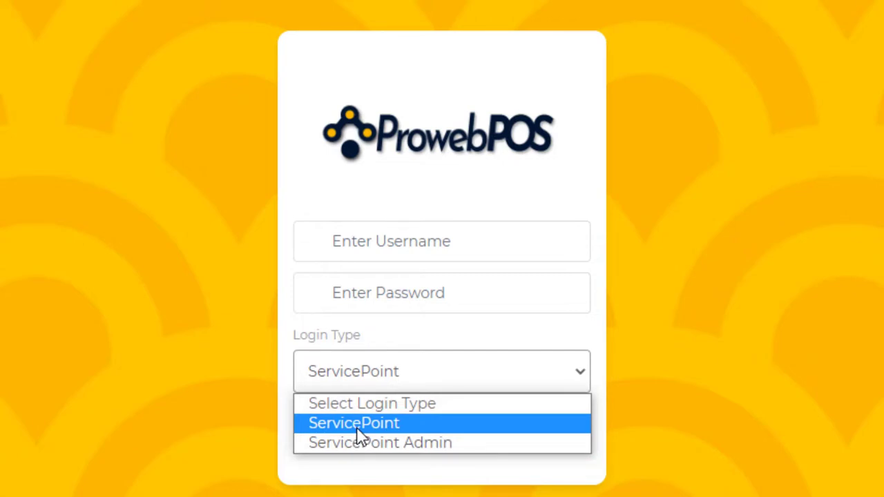
pyautogui.click(15, 156)
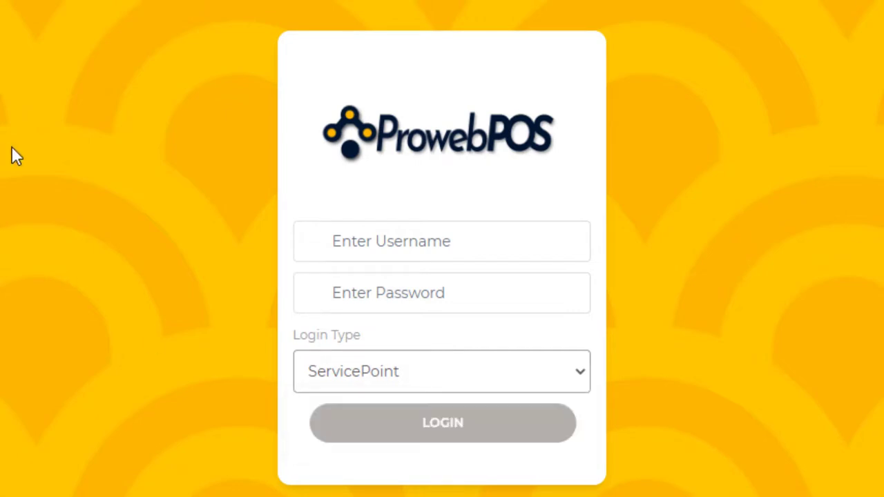
pyautogui.click(458, 369)
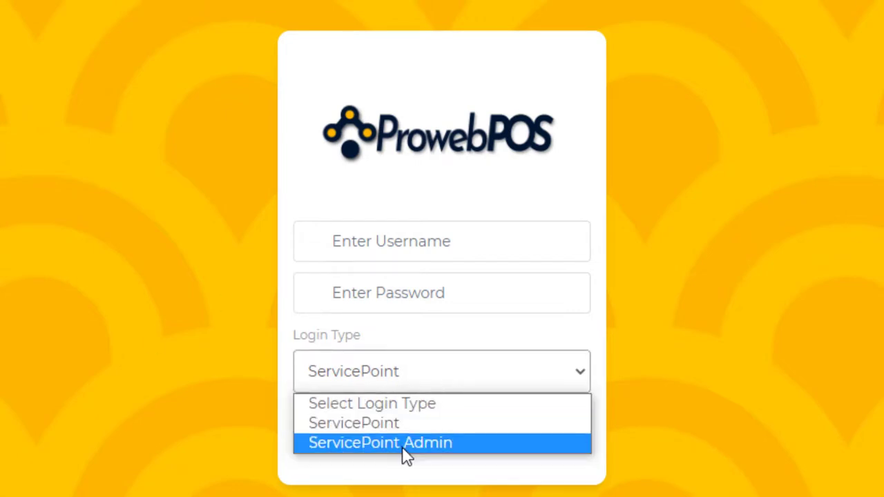
pyautogui.click(421, 387)
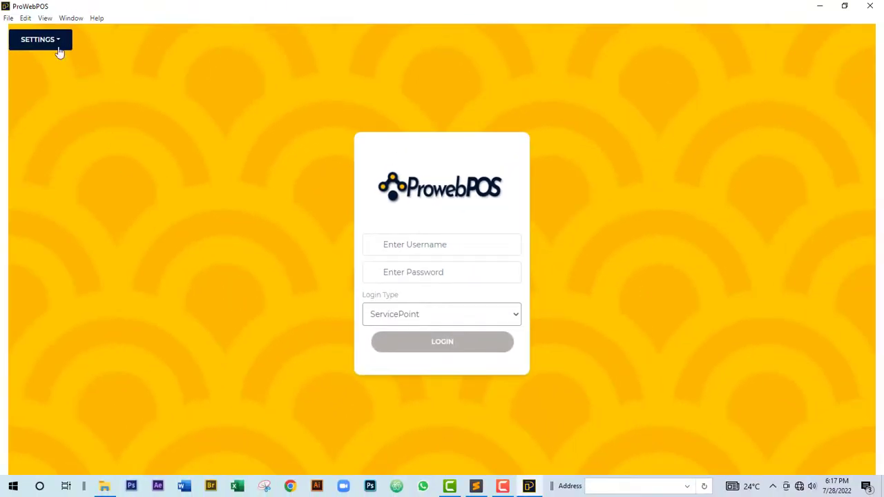
pyautogui.click(408, 316)
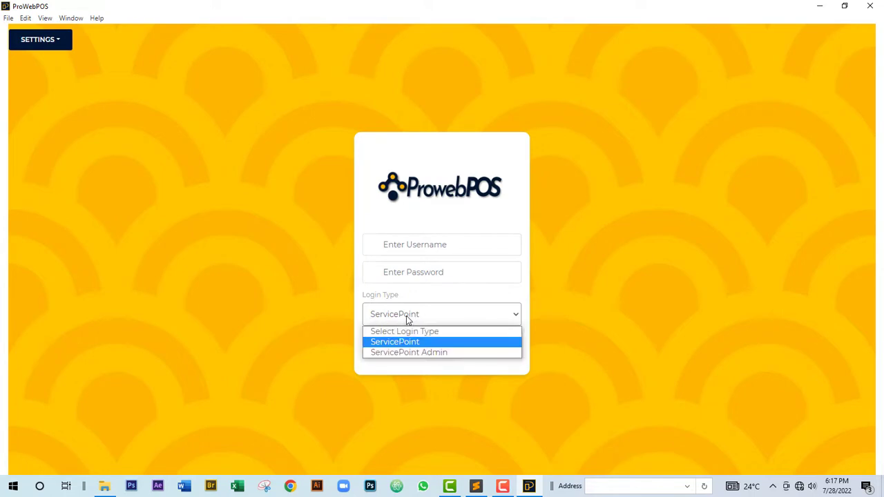
pyautogui.click(288, 288)
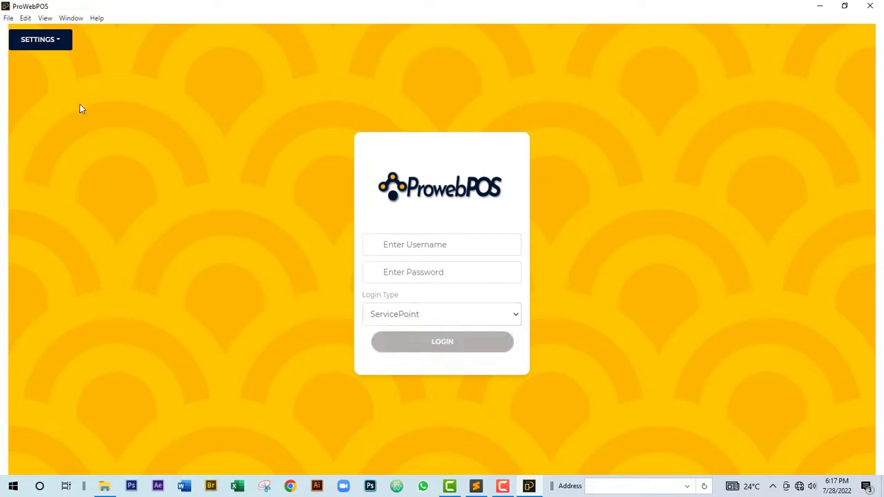
pyautogui.click(41, 43)
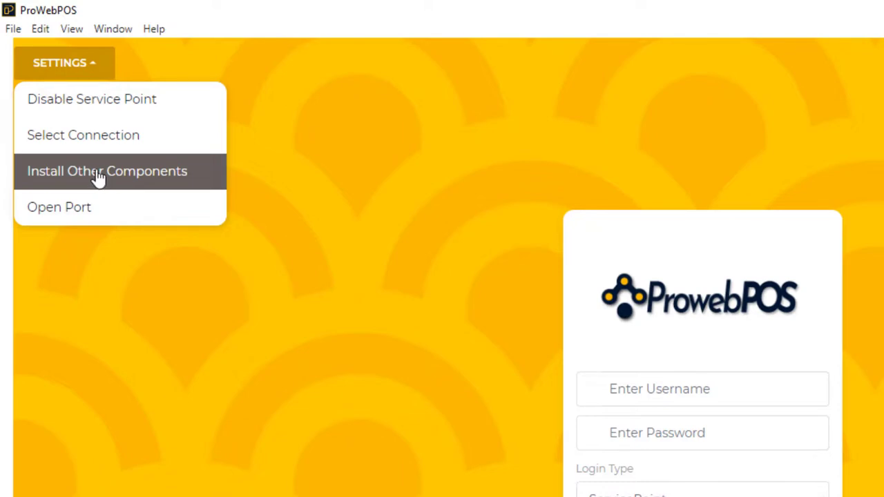
# Run Install Other Components to start the MySQL Installer - Community setup.
pyautogui.click(99, 178)
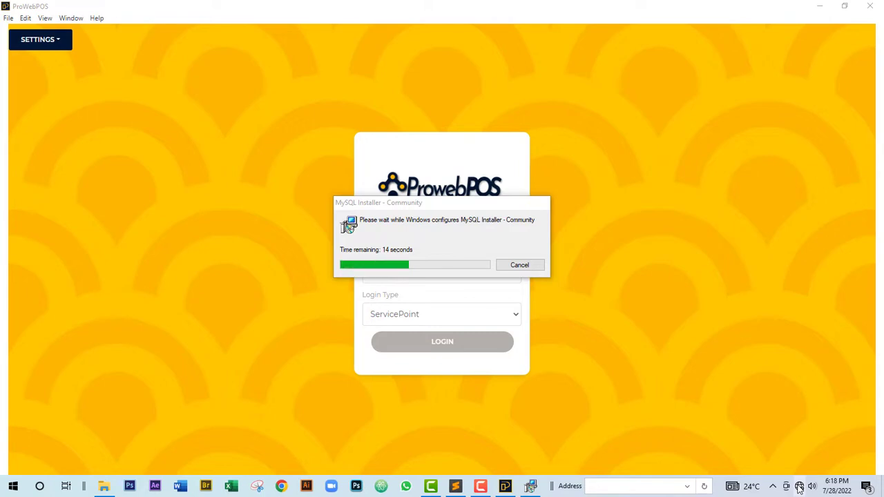
# Choose the Server only setup type so MySQL Server 8.0.29 is ready to install.
pyautogui.click(799, 486)
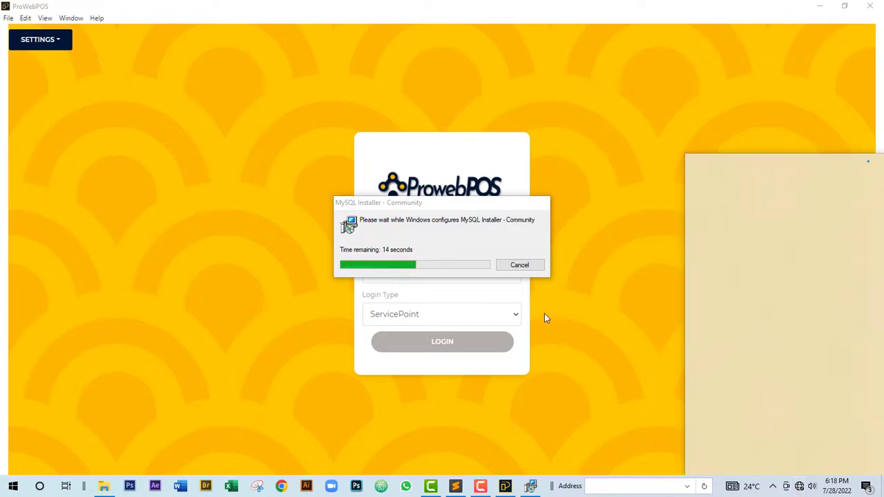
pyautogui.click(666, 204)
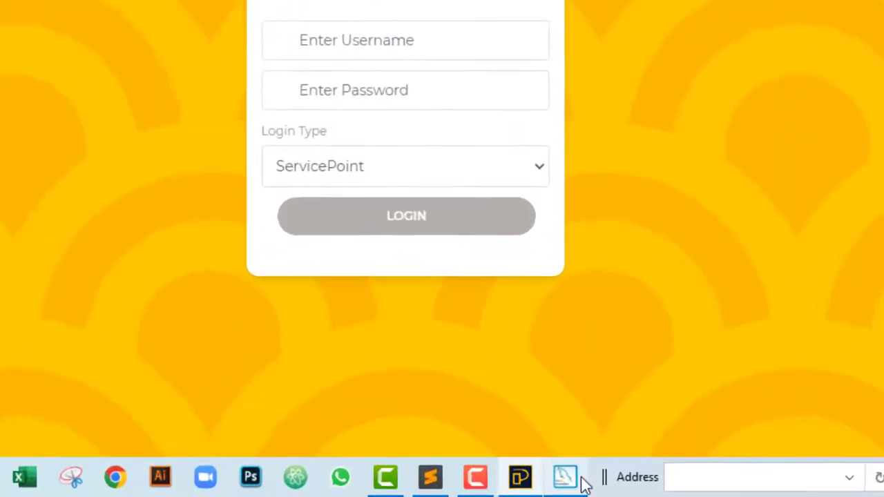
pyautogui.moveTo(565, 478)
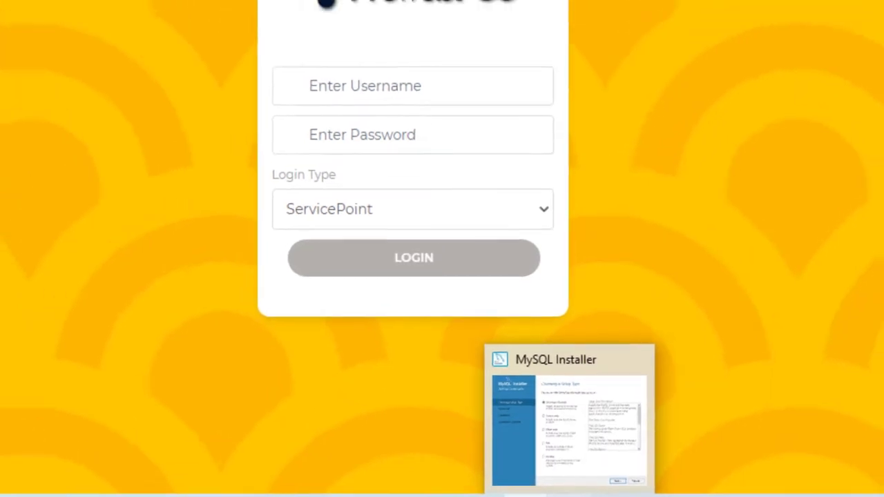
pyautogui.click(569, 495)
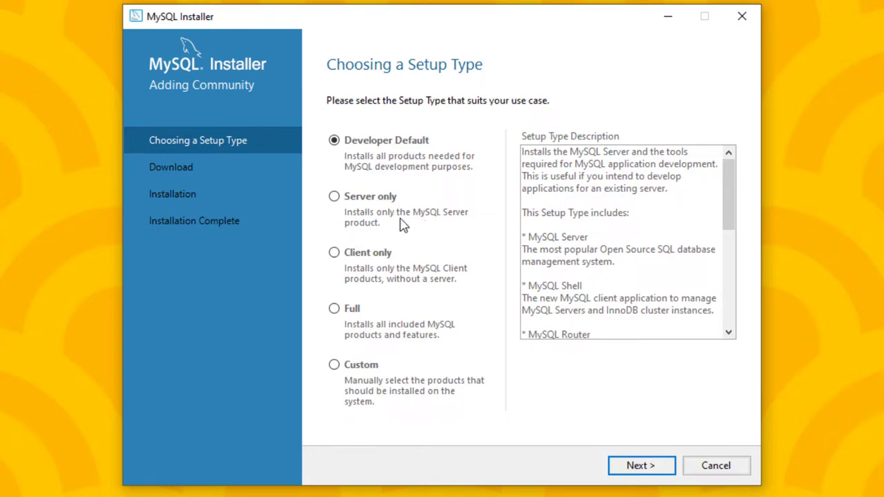
pyautogui.click(349, 200)
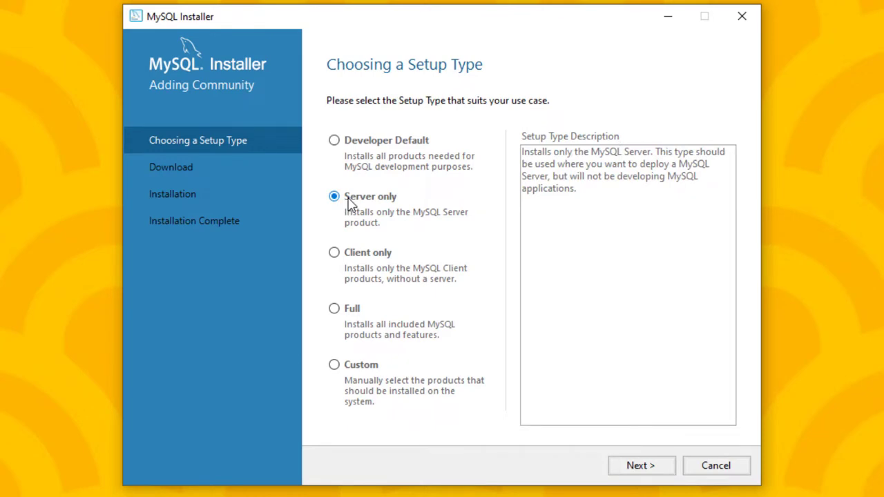
pyautogui.click(640, 467)
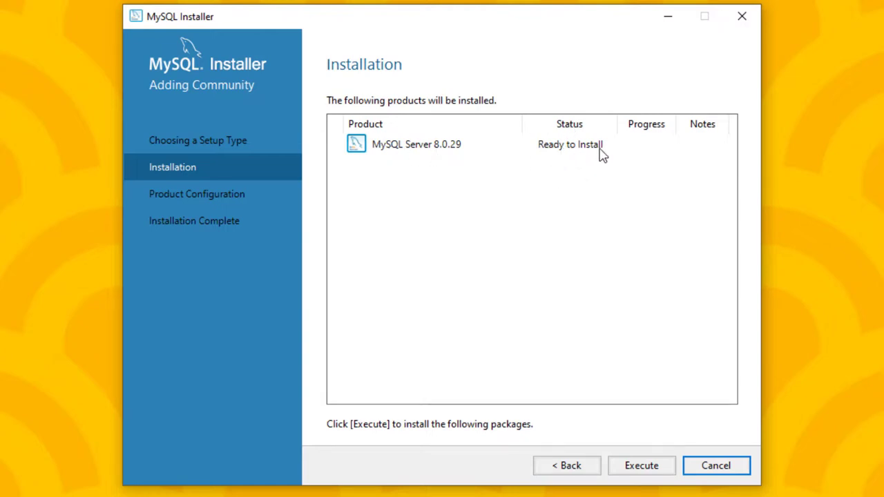
# Install MySQL Server 8.0.29 and continue to Product Configuration.
pyautogui.click(631, 467)
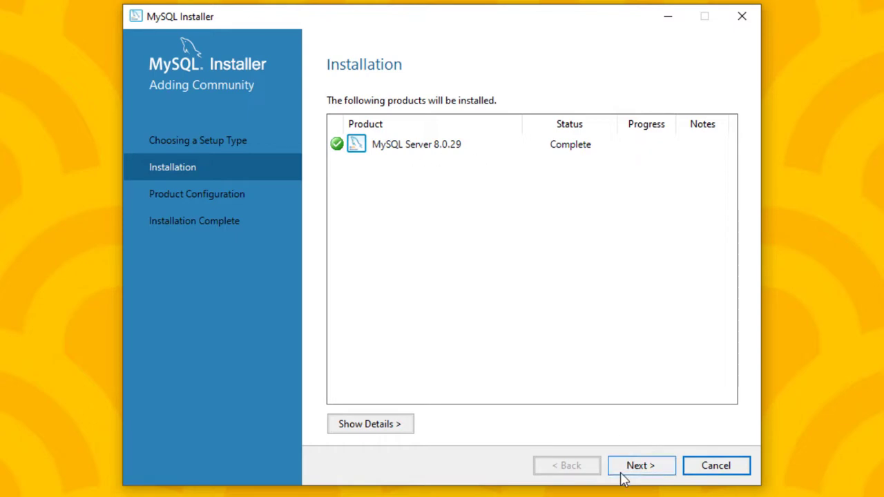
pyautogui.click(641, 467)
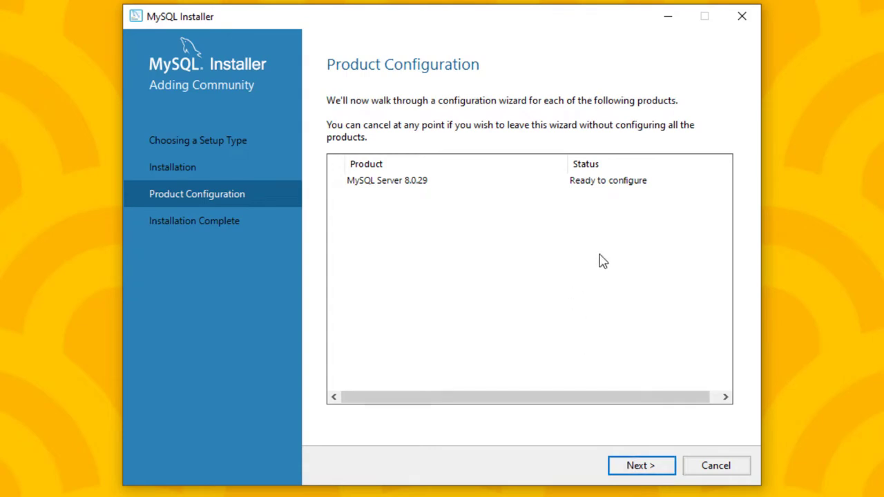
# Keep default networking on port 3306 and strong password authentication, advancing to Accounts and Roles.
pyautogui.click(641, 466)
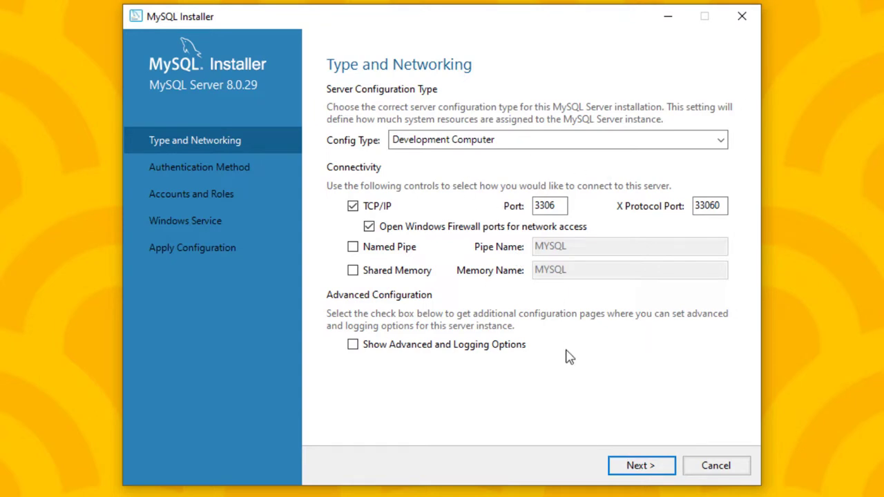
pyautogui.click(637, 467)
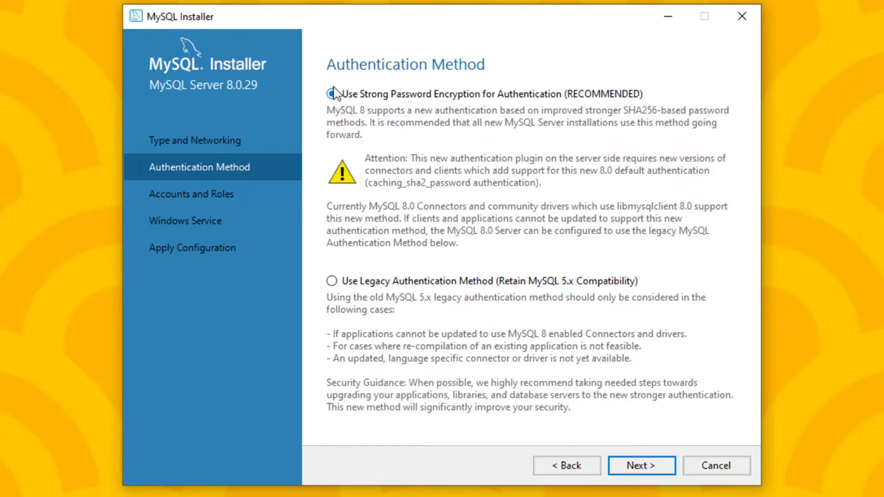
pyautogui.click(639, 467)
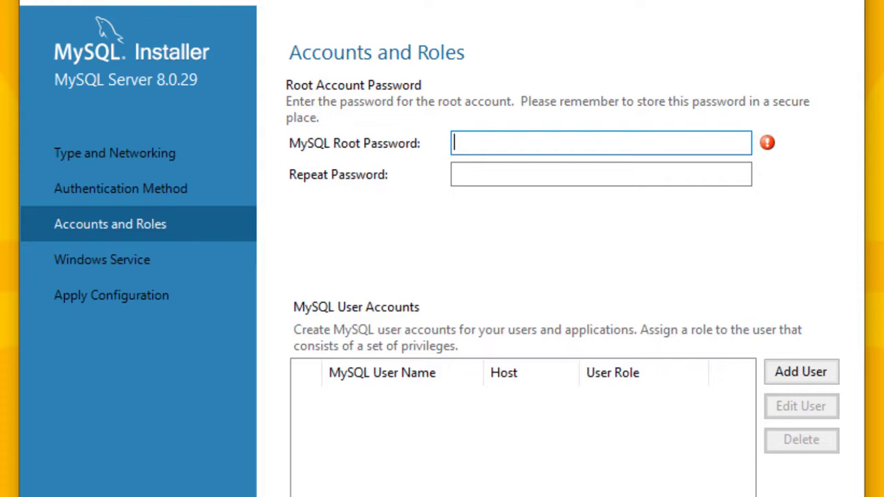
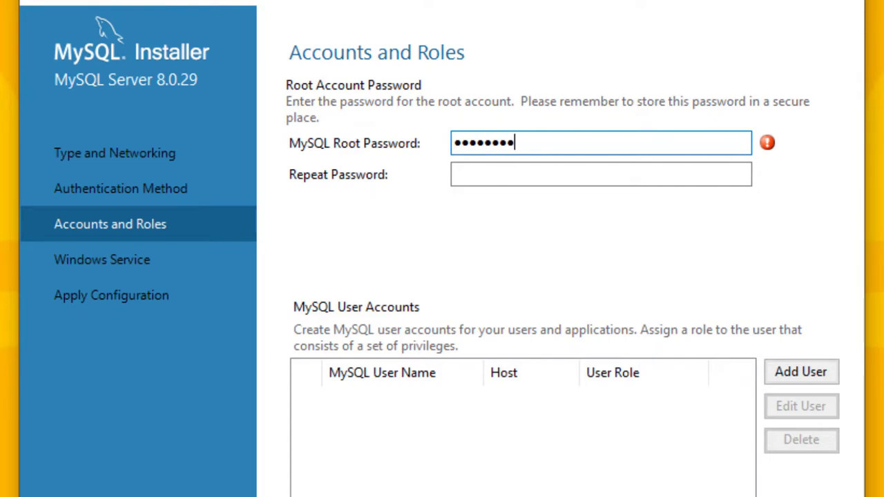
# Enter and confirm the MySQL root account password, then continue to Windows Service.
pyautogui.click(537, 181)
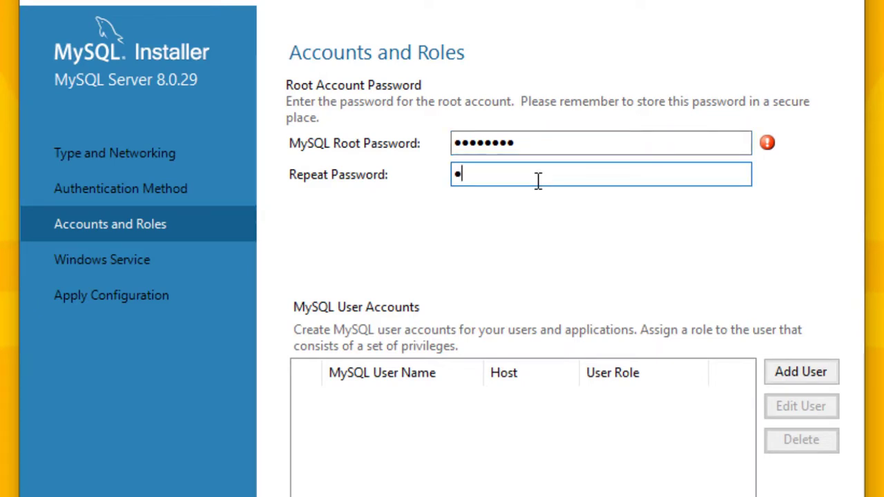
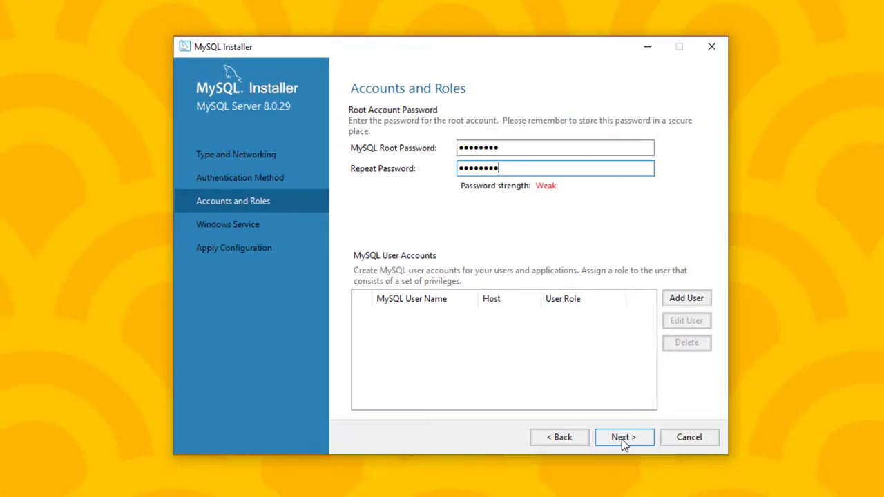
pyautogui.click(622, 439)
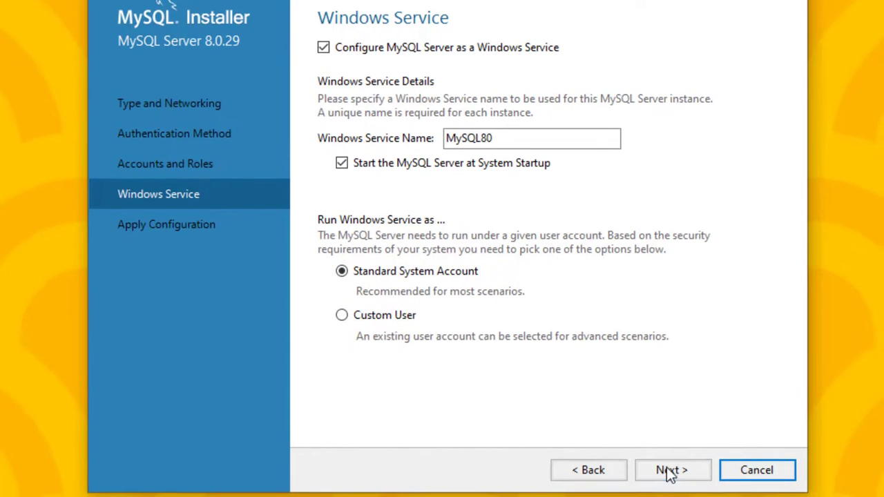
# Keep the default MySQL80 service settings, execute the server configuration, and finish the installation.
pyautogui.click(674, 491)
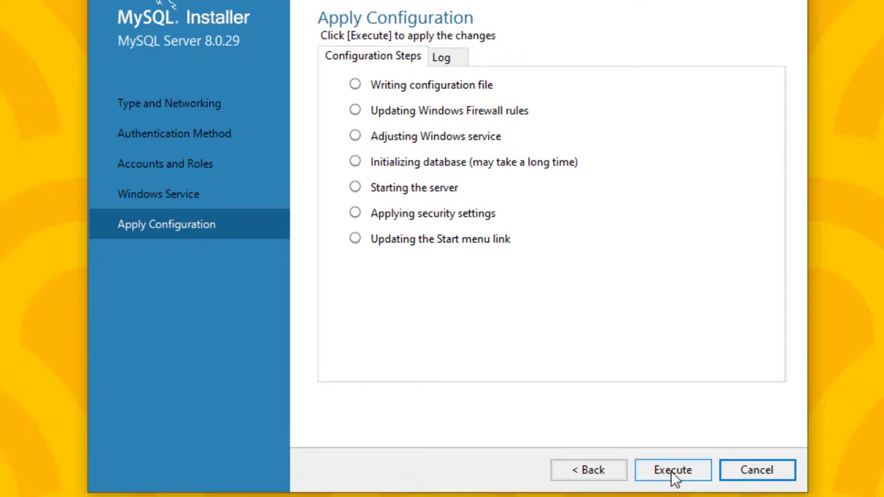
pyautogui.click(674, 476)
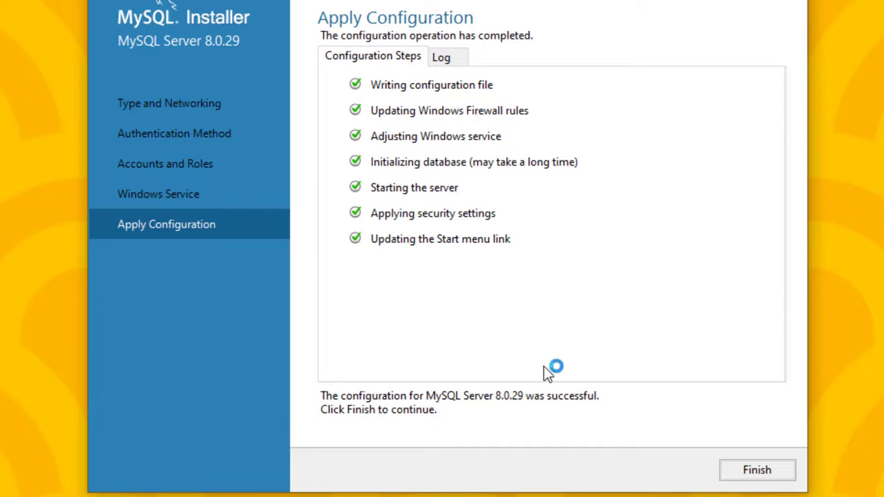
pyautogui.click(791, 471)
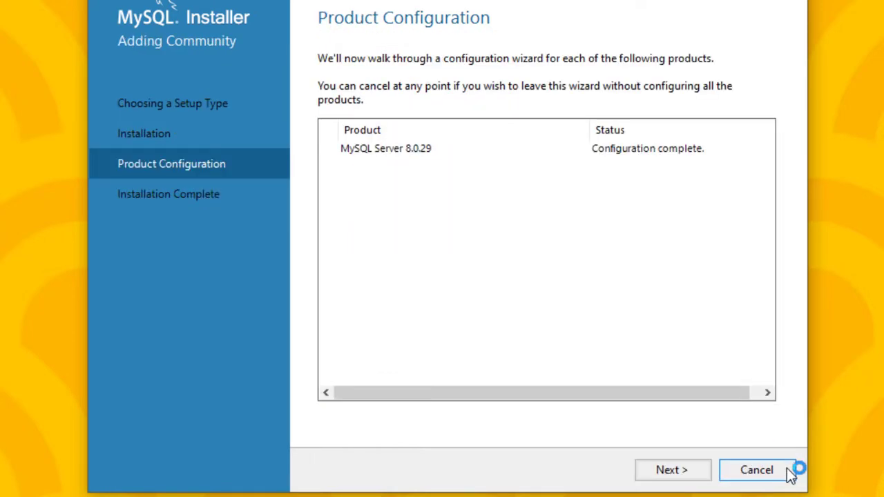
pyautogui.click(666, 476)
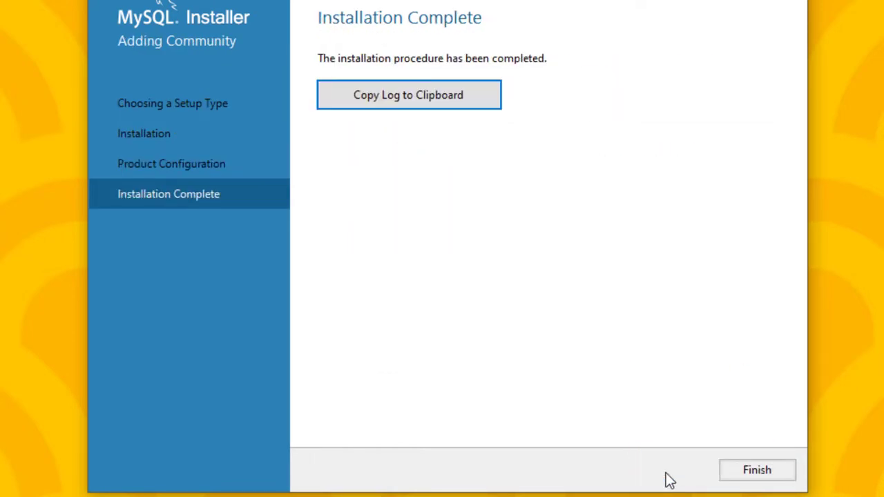
pyautogui.click(747, 479)
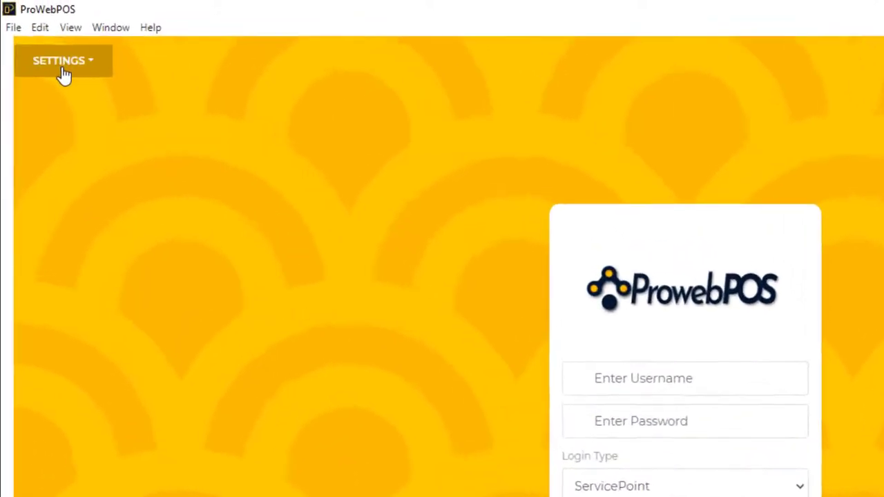
# Launch the Open Port tool (PortOpener.exe) from ProwebPOS settings.
pyautogui.click(44, 40)
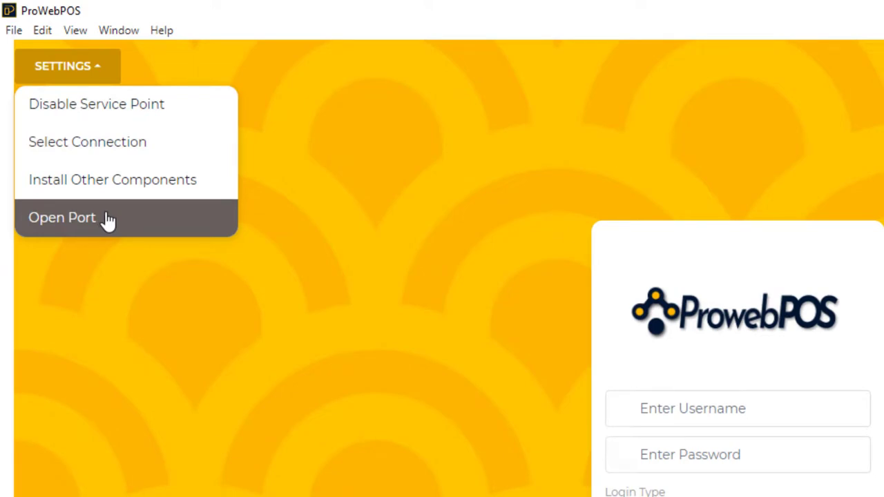
pyautogui.click(109, 220)
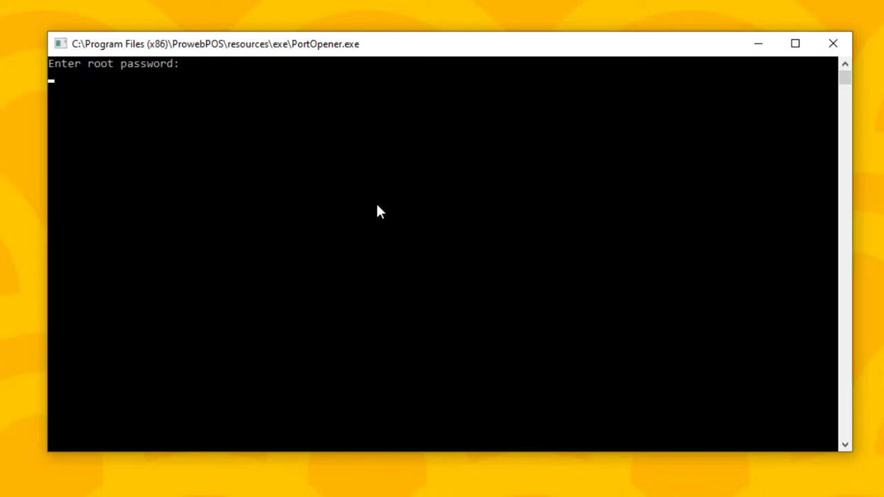
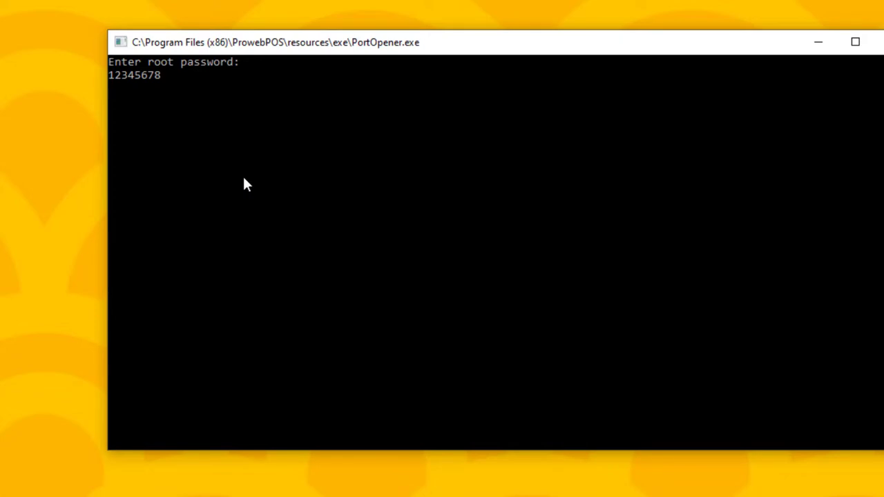
# Give PortOpener the MySQL root password so it adds the MySQL port to the firewall.
pyautogui.press('Return')
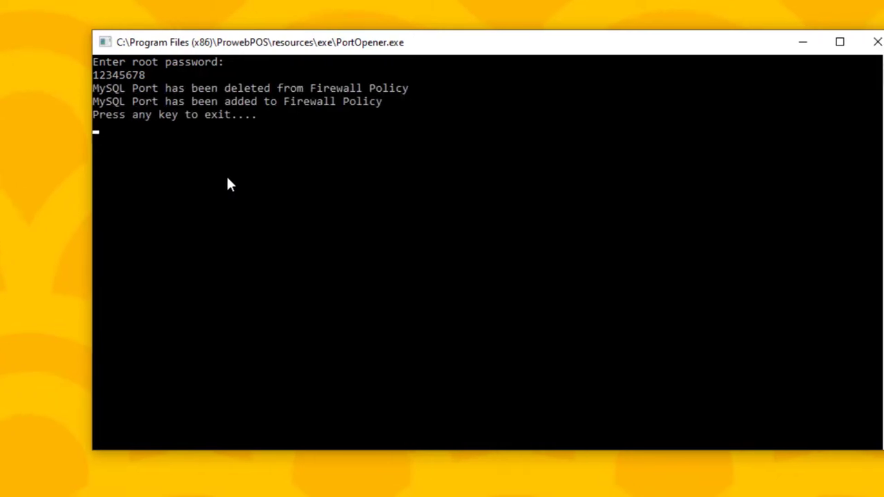
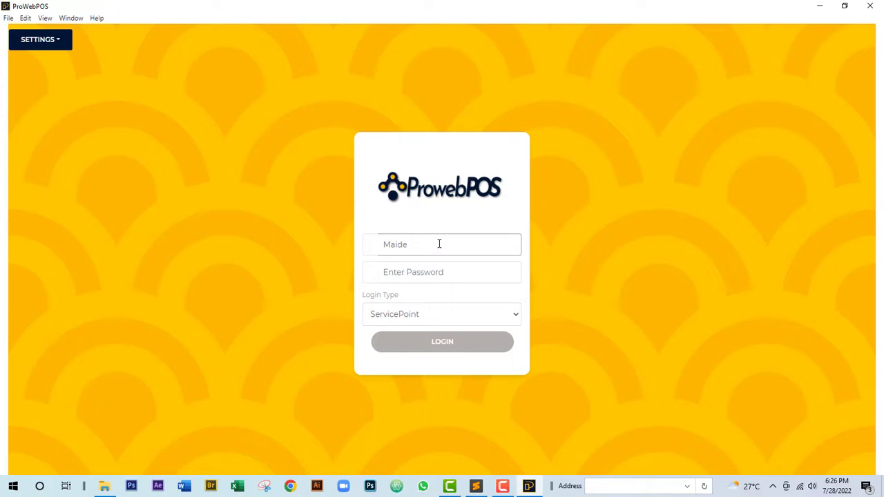
# Enter the password, choose ServicePoint Admin as the login type, and submit the sign-in.
pyautogui.press('Tab')
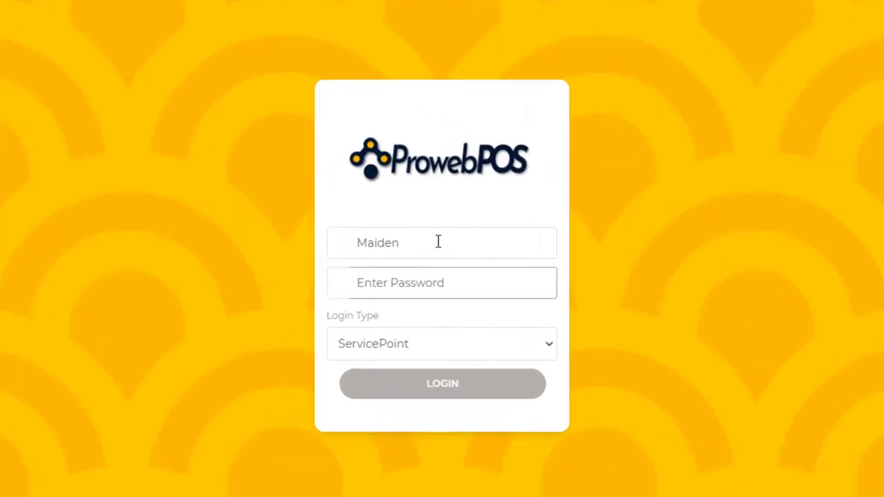
pyautogui.write('••••••')
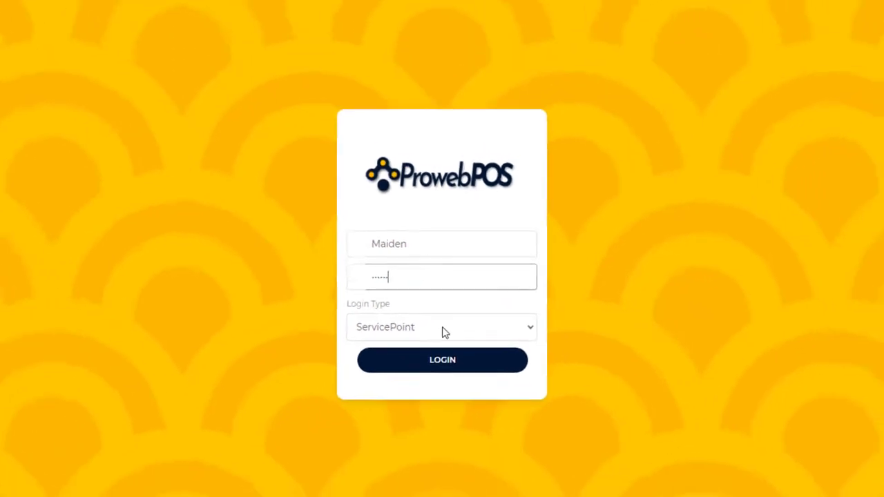
pyautogui.click(444, 349)
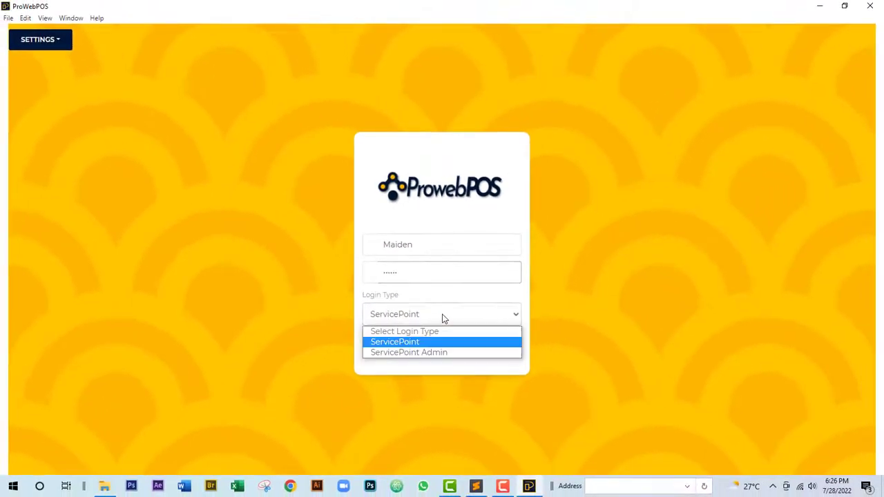
pyautogui.click(409, 359)
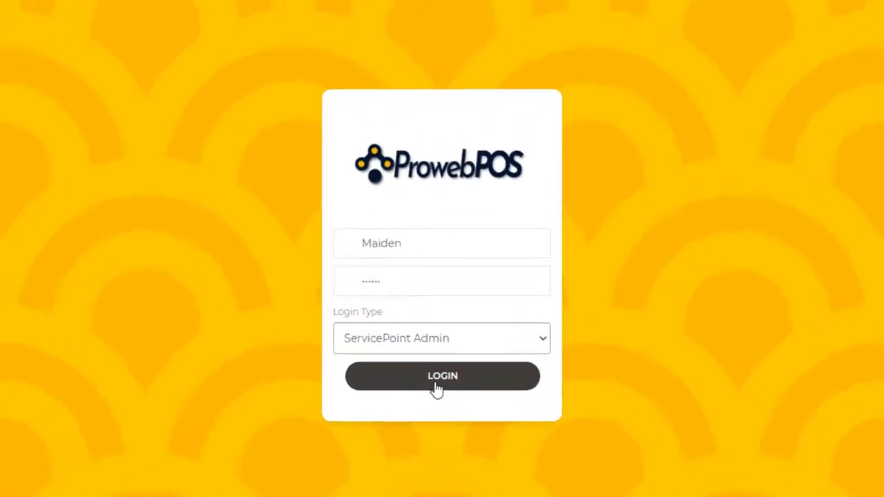
pyautogui.click(437, 388)
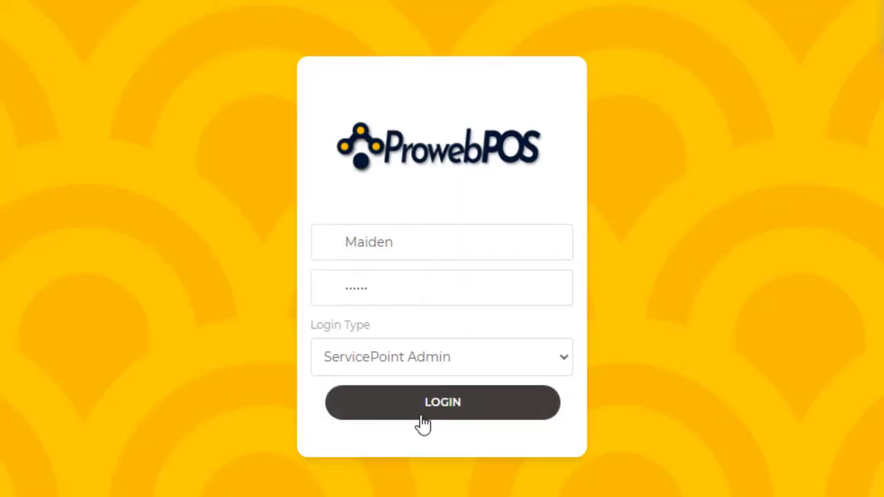
# Replace the password with a retyped one and submit the sign-in again.
pyautogui.click(402, 288)
pyautogui.moveTo(398, 286); pyautogui.dragTo(336, 292)
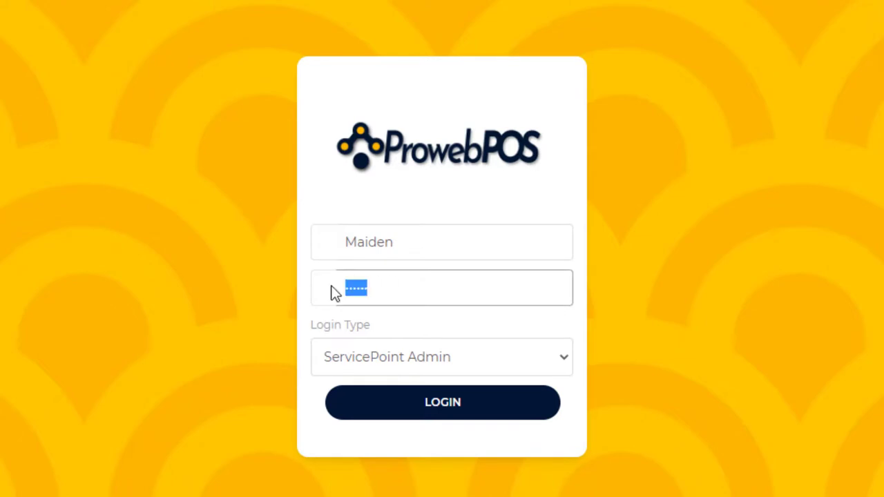
pyautogui.write('•••••')
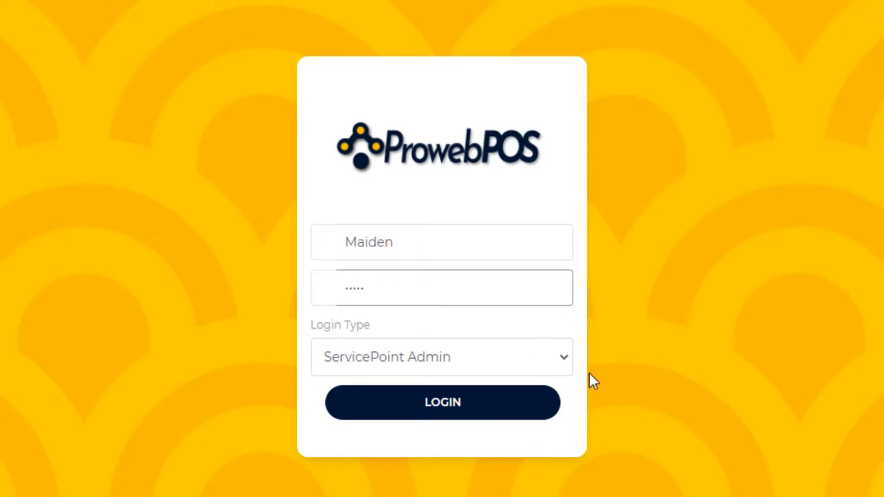
pyautogui.click(448, 408)
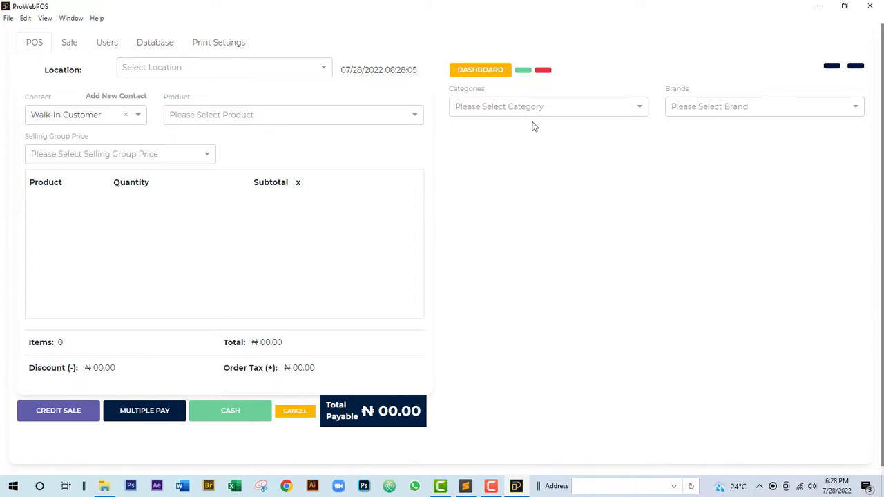
# Log out of the POS session using the red Logout button.
pyautogui.click(545, 72)
# Sign in again with the admin username and password to reach the POS sales screen.
pyautogui.click(419, 239)
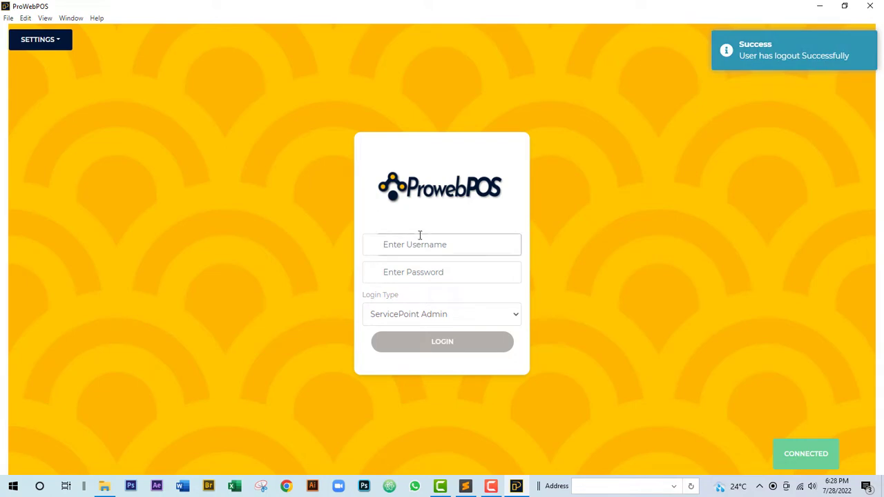
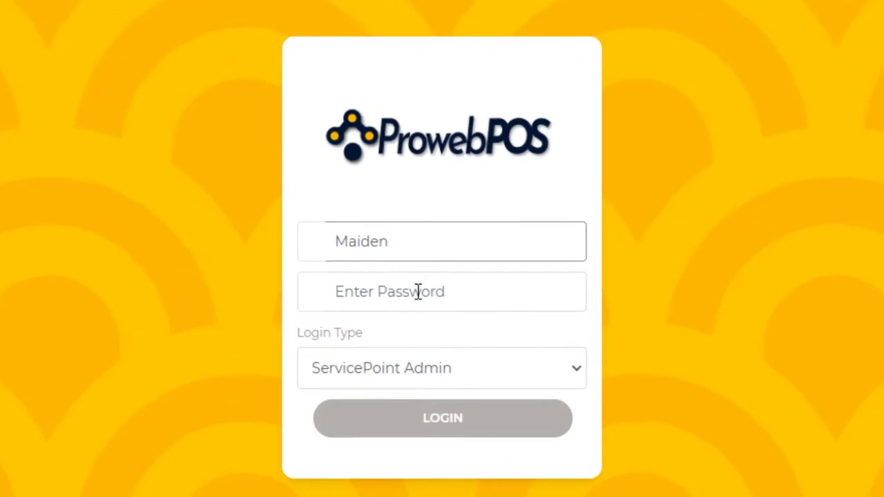
pyautogui.click(418, 274)
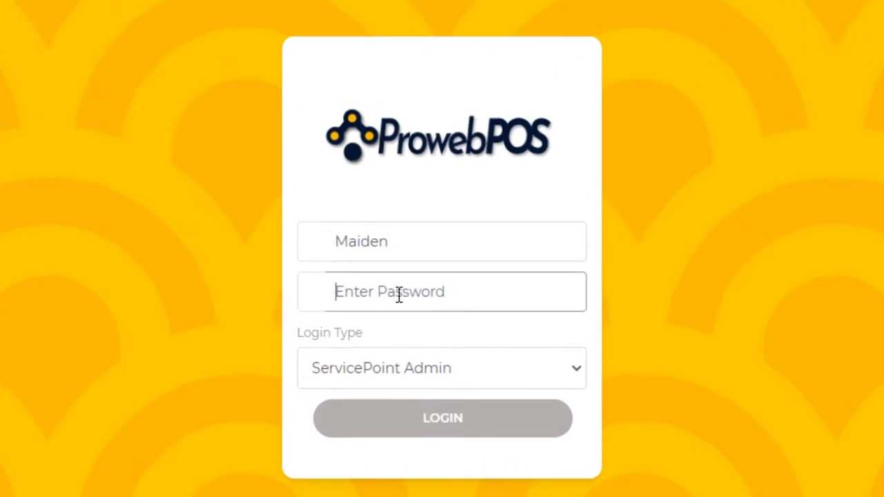
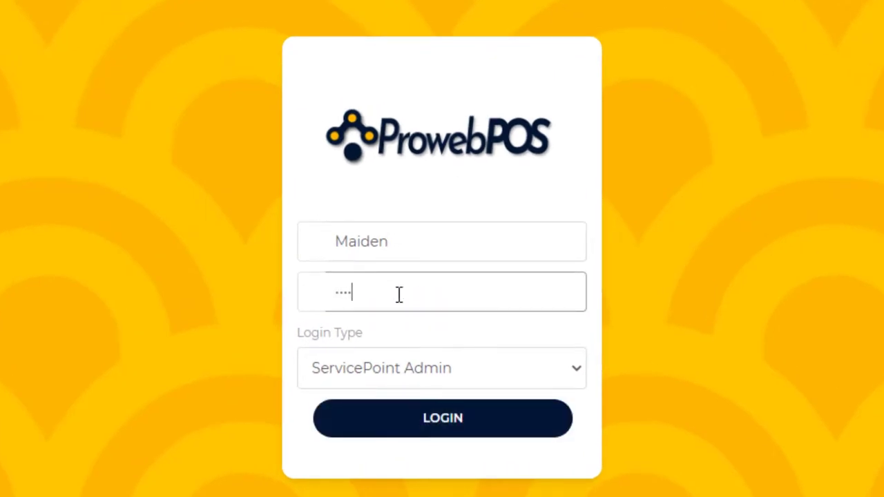
pyautogui.click(466, 431)
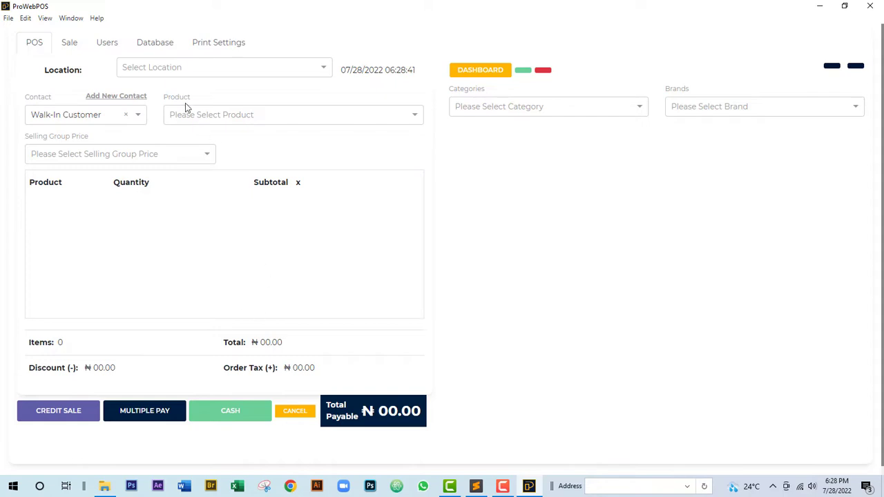
pyautogui.click(70, 43)
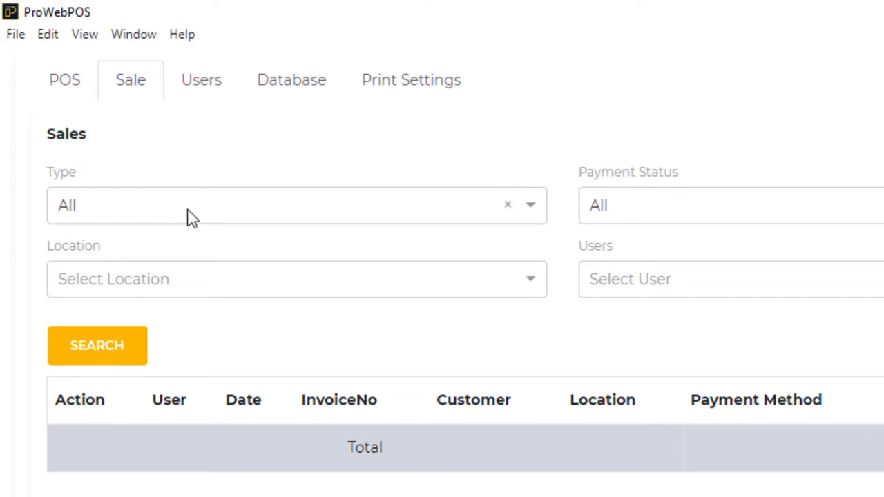
pyautogui.click(199, 82)
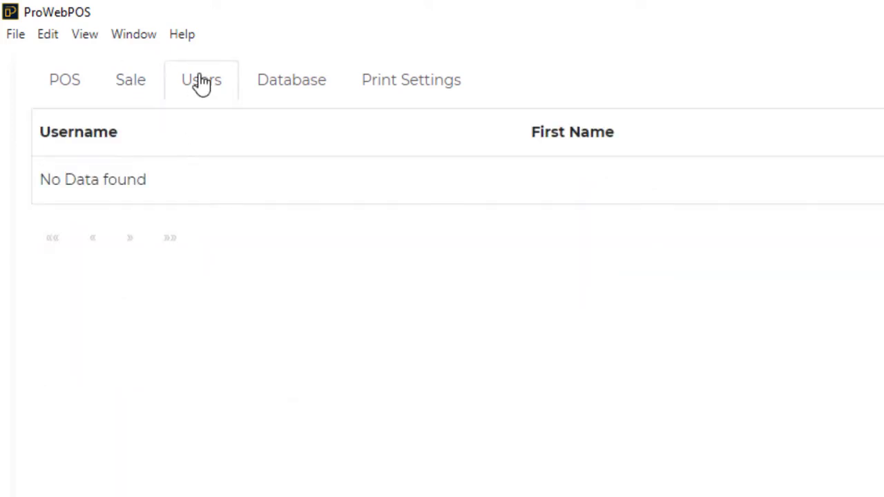
pyautogui.click(291, 93)
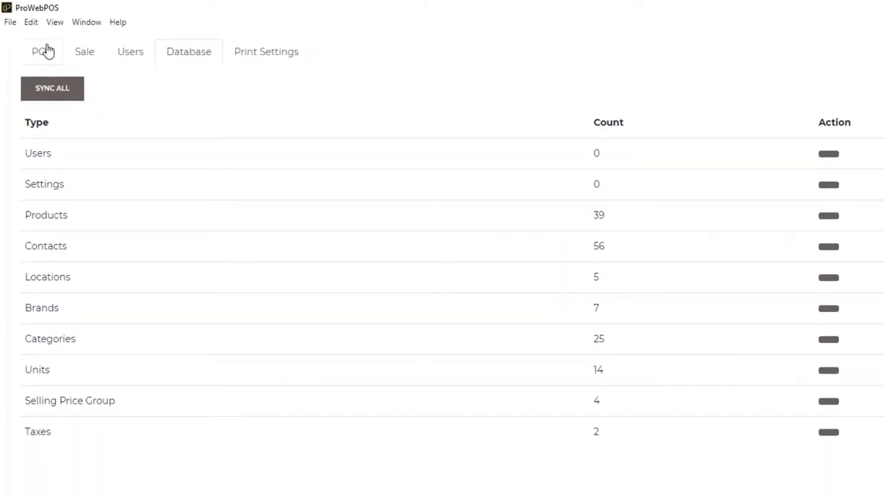
pyautogui.click(45, 55)
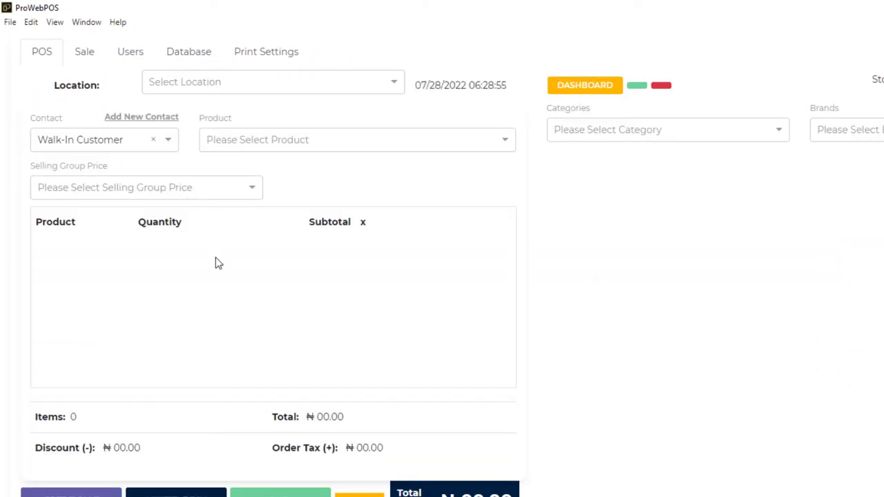